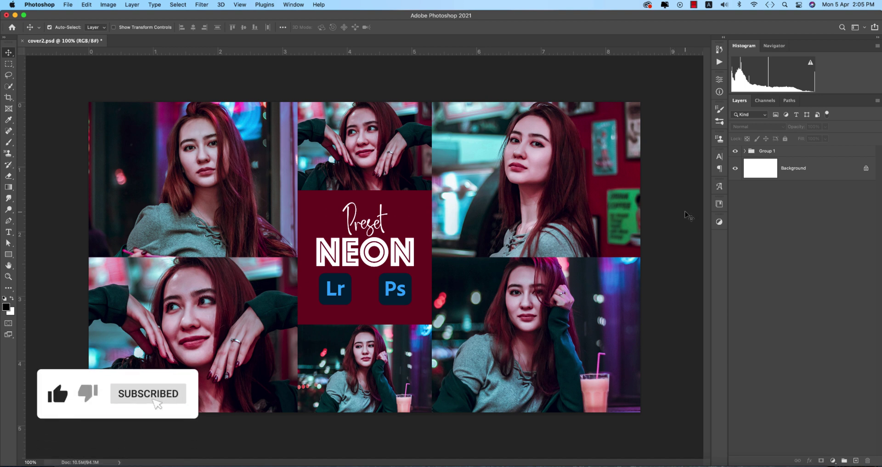
Open the café portrait from Recent files and duplicate the Background into Layer 1.
{"action": "left_click", "coordinate": [12, 27]}
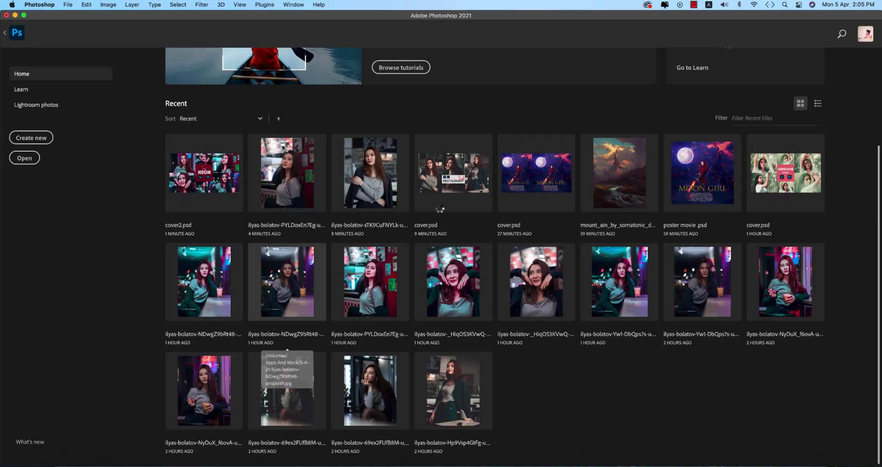
{"action": "left_click", "coordinate": [287, 297]}
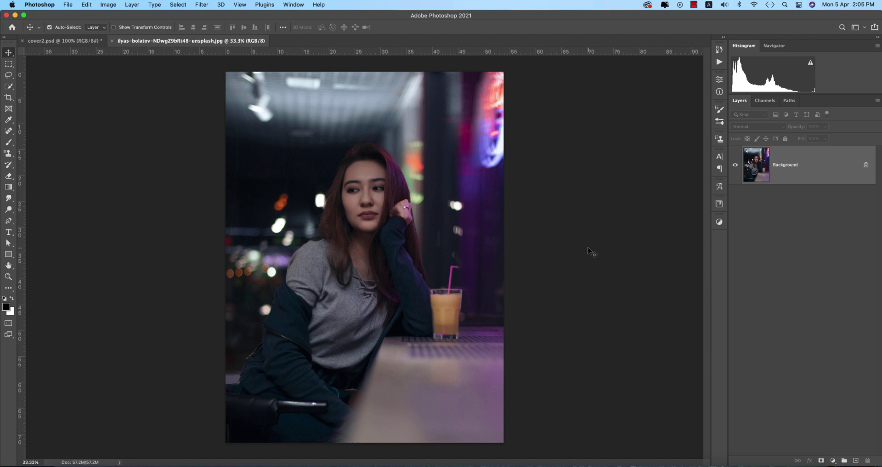
{"action": "key", "text": "super+j"}
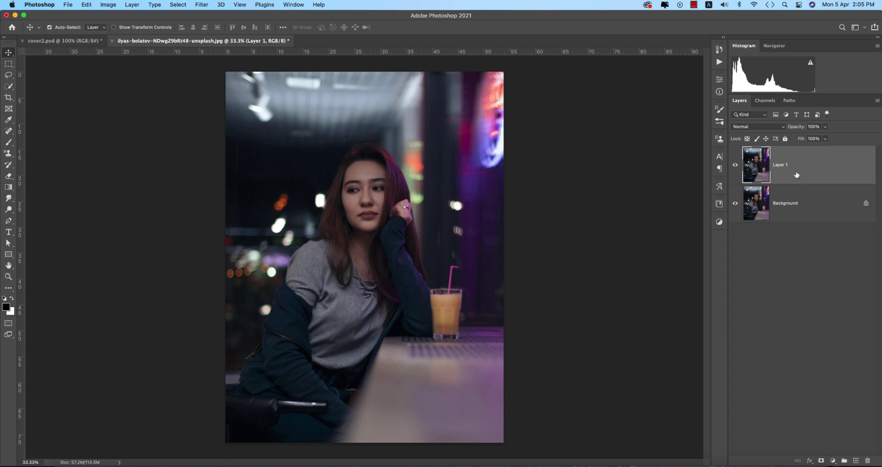
Apply the neon xmp.xmp preset in the Camera Raw Filter for a teal-and-magenta grade.
{"action": "left_click", "coordinate": [201, 6]}
{"action": "left_click", "coordinate": [218, 70]}
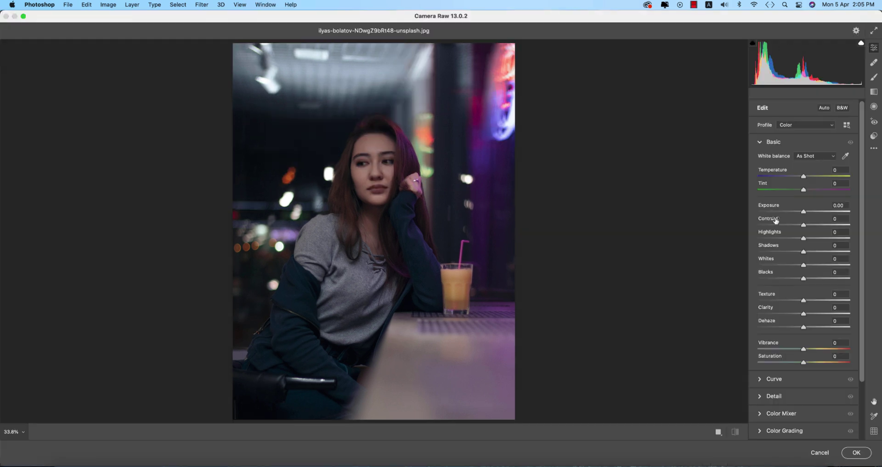
{"action": "left_click", "coordinate": [764, 143]}
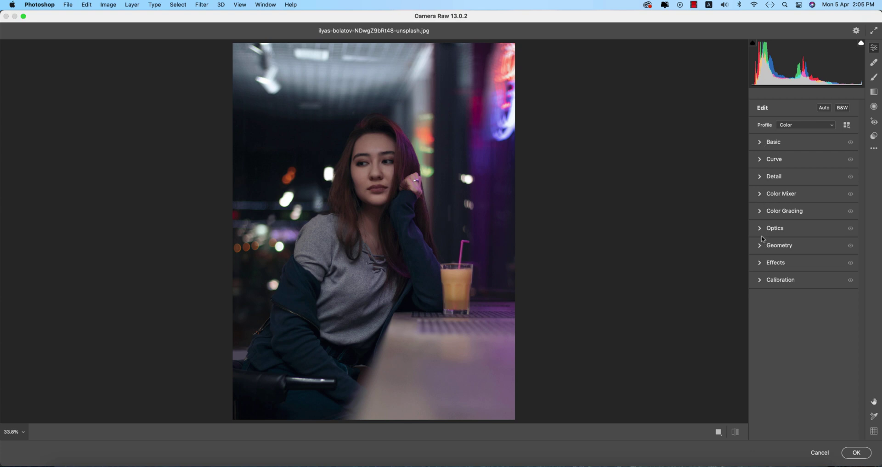
{"action": "left_click", "coordinate": [877, 148]}
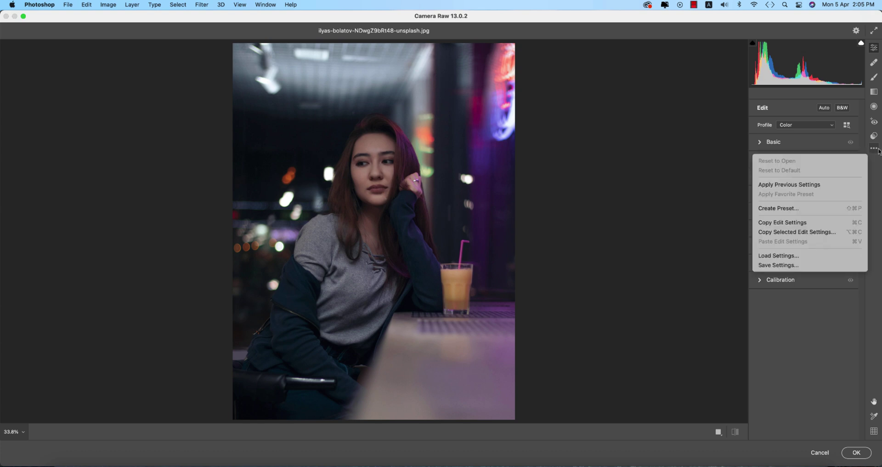
{"action": "left_click", "coordinate": [791, 256]}
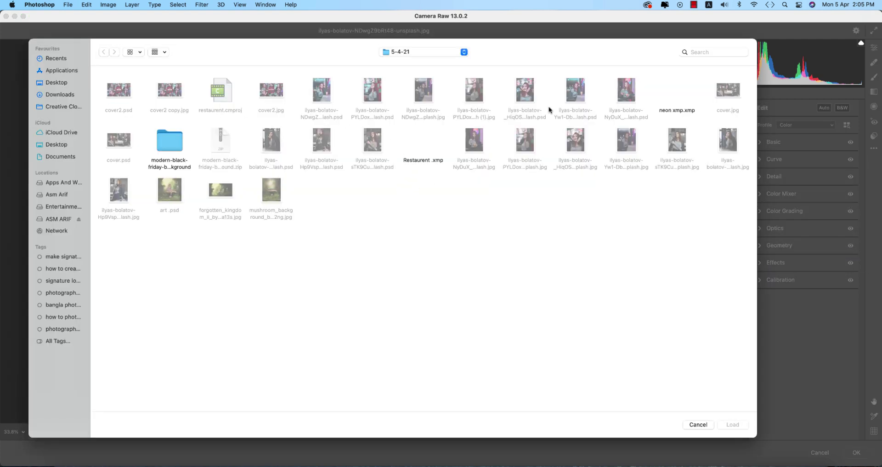
{"action": "double_click", "coordinate": [670, 111]}
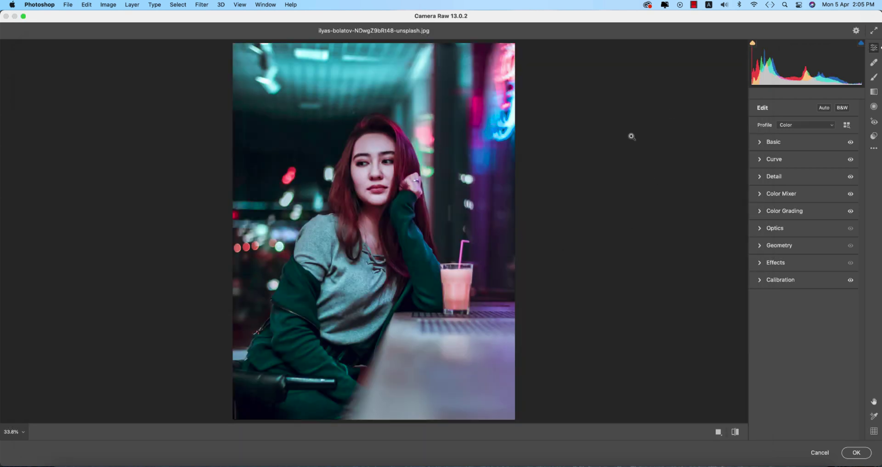
{"action": "left_click", "coordinate": [762, 144]}
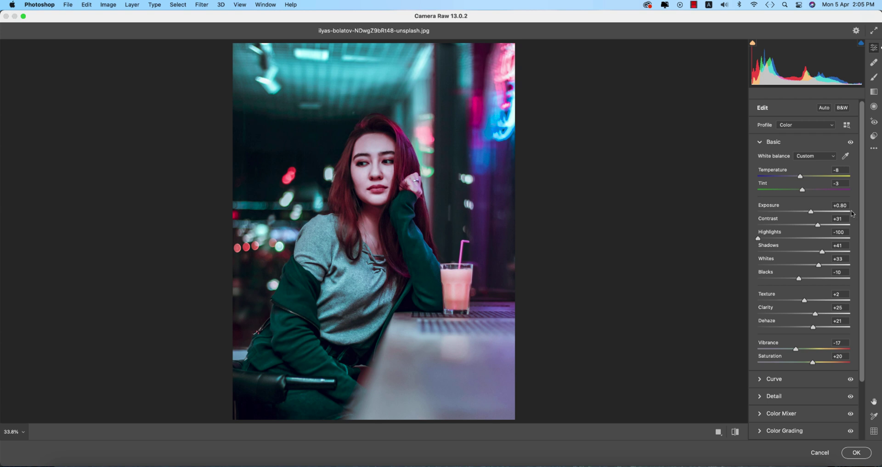
{"action": "left_click", "coordinate": [844, 169]}
{"action": "left_click", "coordinate": [845, 232]}
{"action": "left_click", "coordinate": [845, 245]}
{"action": "left_click", "coordinate": [845, 272]}
{"action": "left_click", "coordinate": [846, 293]}
{"action": "left_click", "coordinate": [843, 343]}
{"action": "left_click", "coordinate": [848, 357]}
Lift the tone curve's black point to Output 17 for faded shadows.
{"action": "left_click", "coordinate": [762, 145]}
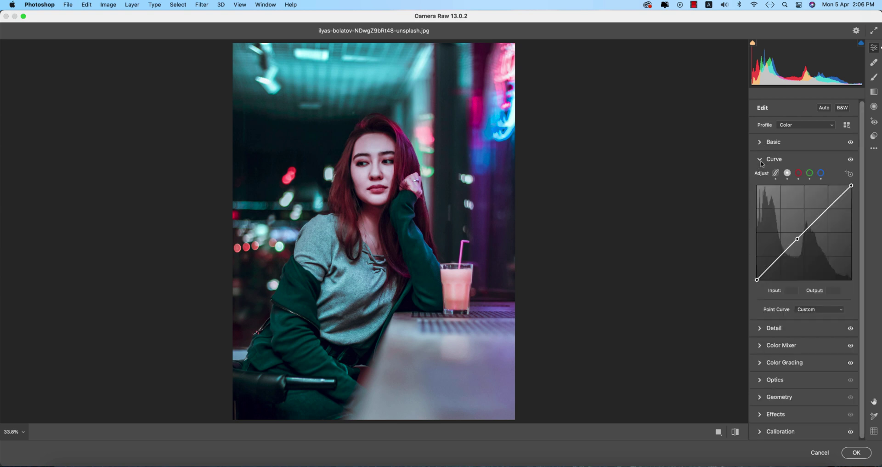
{"action": "left_click", "coordinate": [763, 166]}
{"action": "mouse_move", "coordinate": [757, 279]}
{"action": "left_mouse_down"}
{"action": "mouse_move", "coordinate": [757, 262]}
{"action": "mouse_move", "coordinate": [758, 273]}
{"action": "left_mouse_up"}
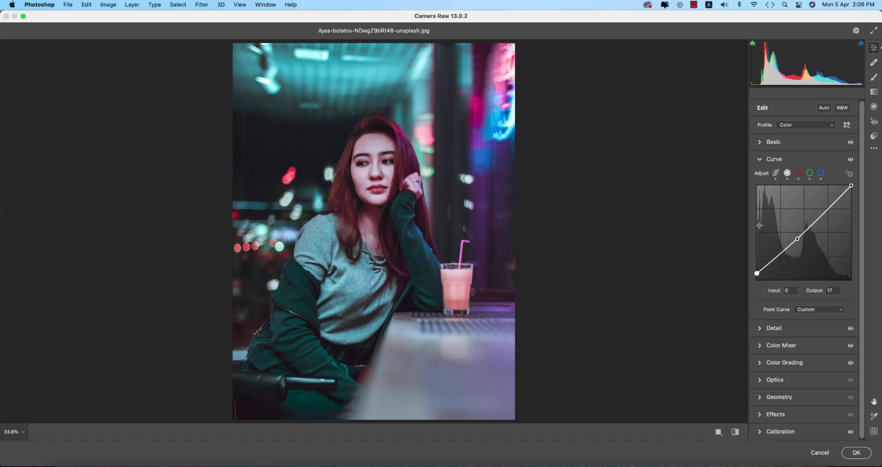
Inspect the red, green and blue channel tone curves of the preset.
{"action": "left_click", "coordinate": [759, 162]}
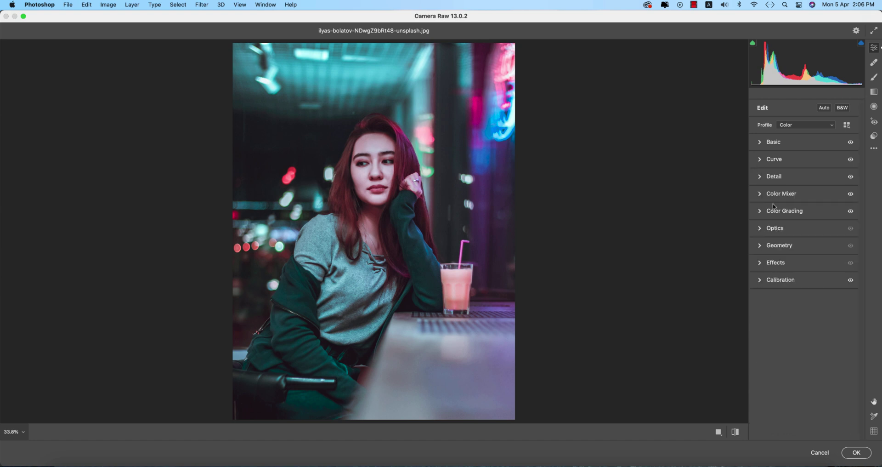
{"action": "left_click", "coordinate": [760, 160]}
{"action": "left_click", "coordinate": [798, 173]}
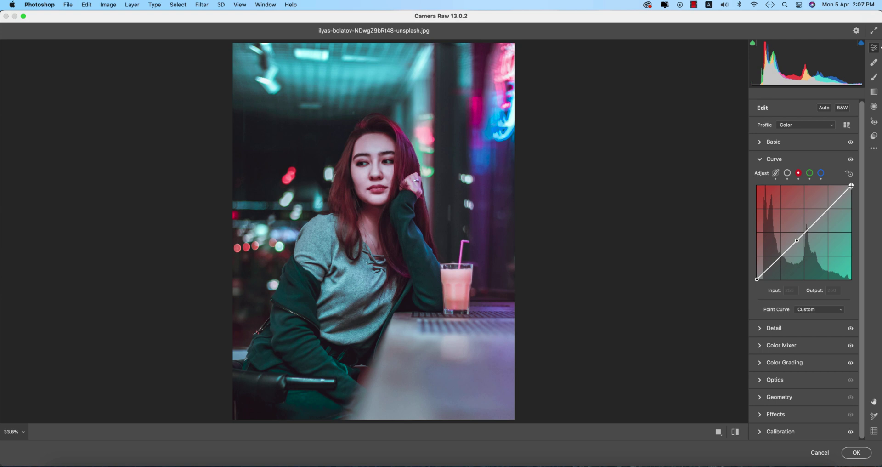
{"action": "left_click", "coordinate": [810, 173]}
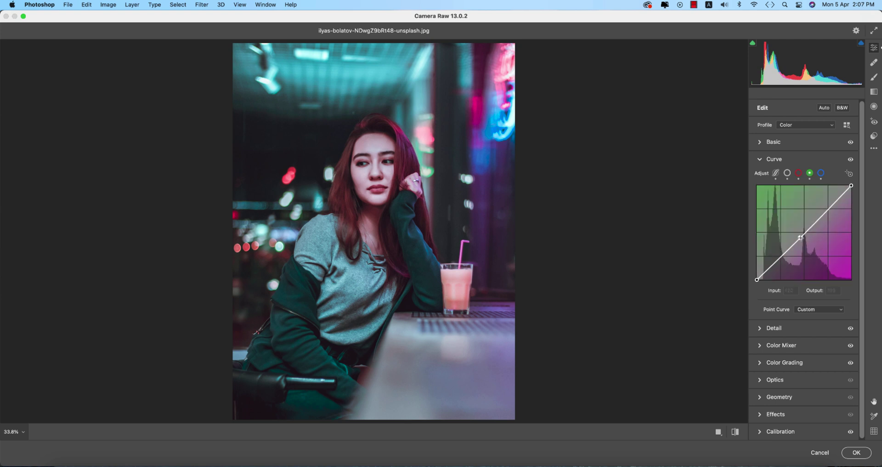
{"action": "left_click", "coordinate": [821, 173]}
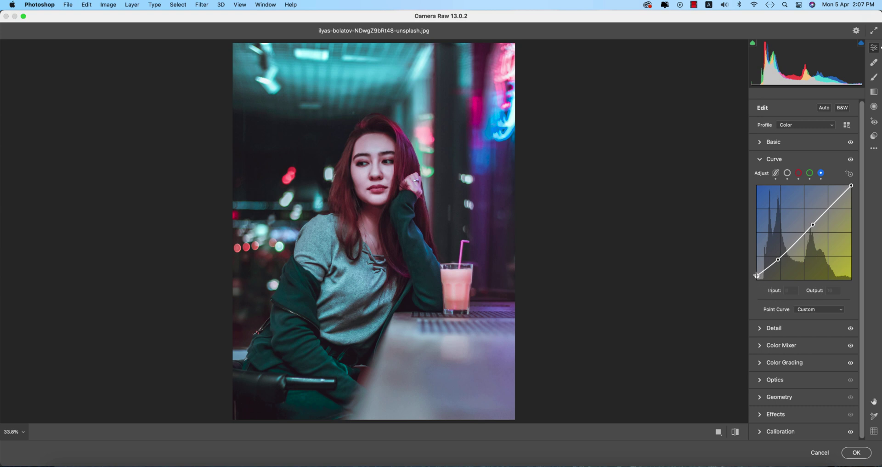
Check the Noise Reduction value in the Detail section, then collapse it.
{"action": "left_click", "coordinate": [760, 159]}
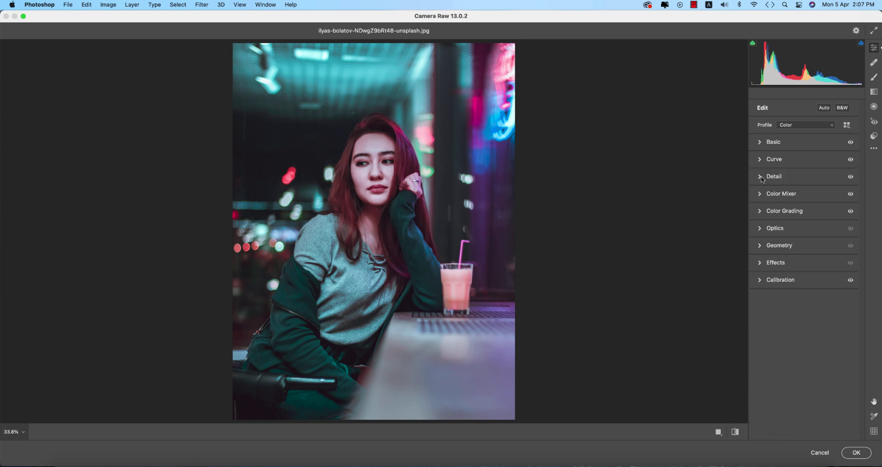
{"action": "left_click", "coordinate": [763, 177]}
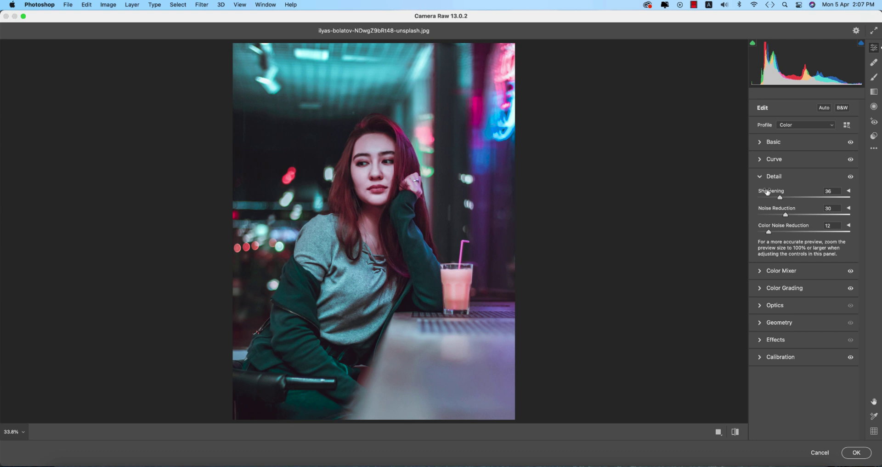
{"action": "left_click", "coordinate": [836, 208]}
{"action": "left_click", "coordinate": [763, 177]}
Expand Color Mixer and review its Hue, Saturation and Luminance tabs.
{"action": "left_click", "coordinate": [760, 195]}
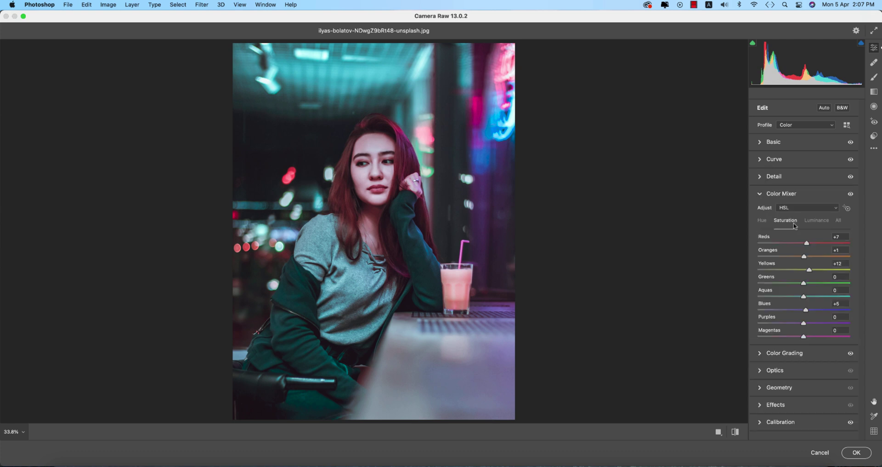
{"action": "left_click", "coordinate": [763, 221]}
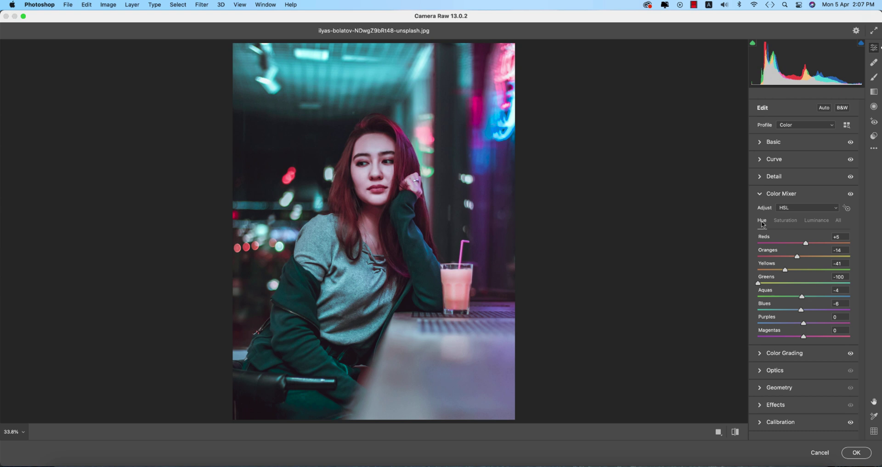
{"action": "left_click", "coordinate": [780, 221]}
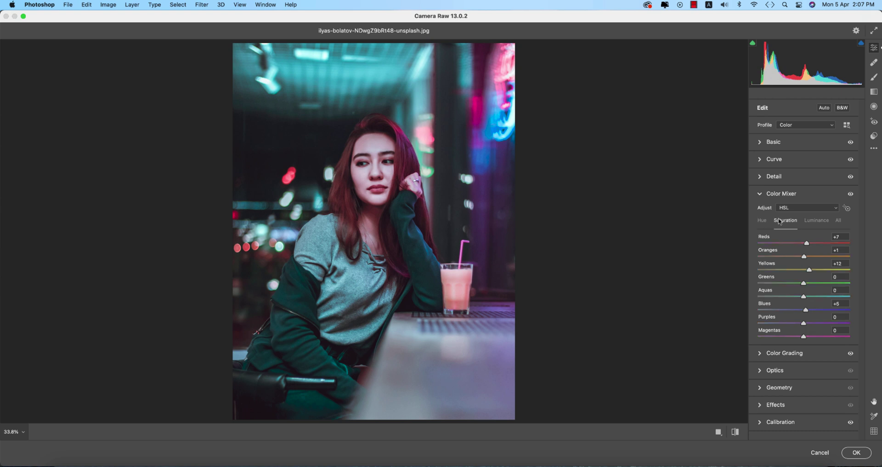
{"action": "left_click", "coordinate": [817, 222]}
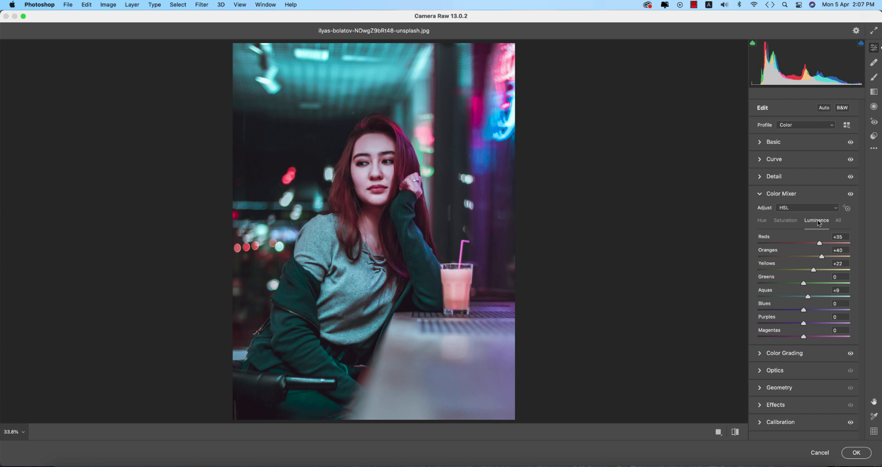
Review Reds hue +5, Greens hue -100, Aquas hue -4, Reds saturation +7, then luminance.
{"action": "left_click", "coordinate": [764, 223]}
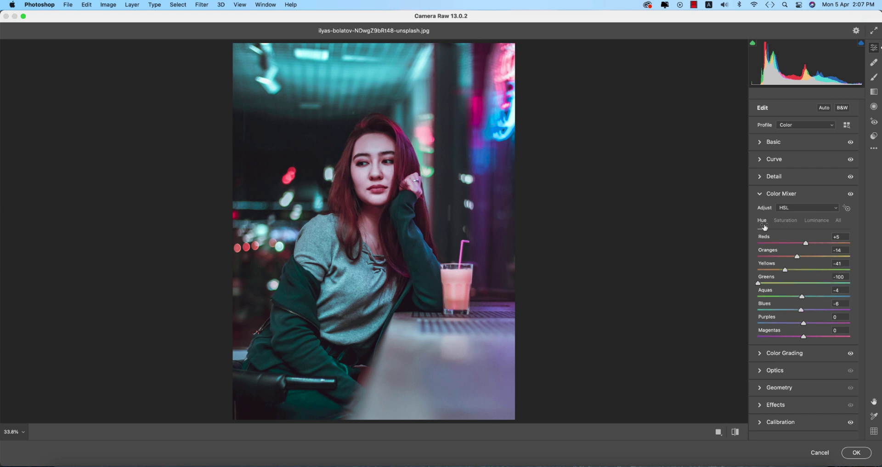
{"action": "left_click", "coordinate": [841, 236]}
{"action": "left_click", "coordinate": [846, 276]}
{"action": "left_click", "coordinate": [846, 289]}
{"action": "left_click", "coordinate": [791, 222]}
{"action": "left_click", "coordinate": [844, 235]}
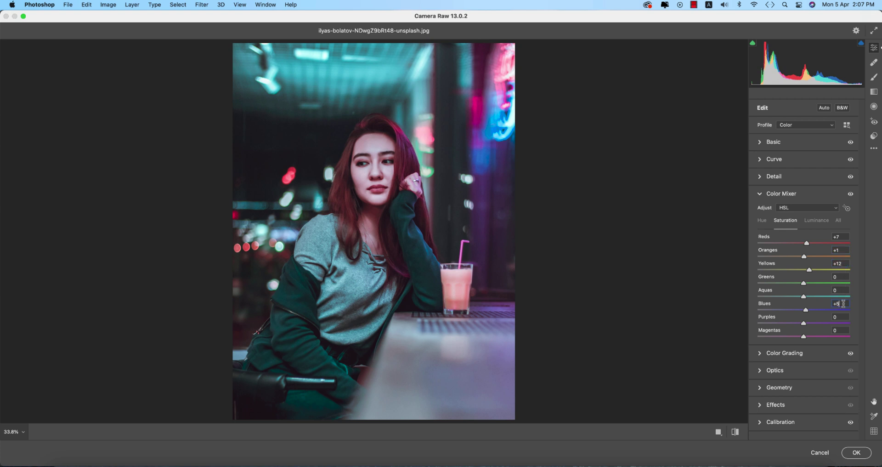
{"action": "left_click", "coordinate": [809, 220]}
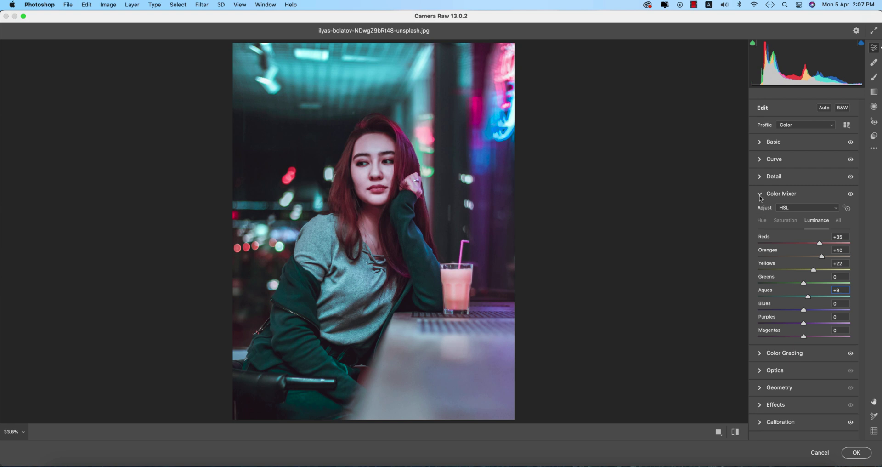
Open Color Grading and check the shadows: hue 14, saturation 24.
{"action": "left_click", "coordinate": [761, 195]}
{"action": "left_click", "coordinate": [761, 211]}
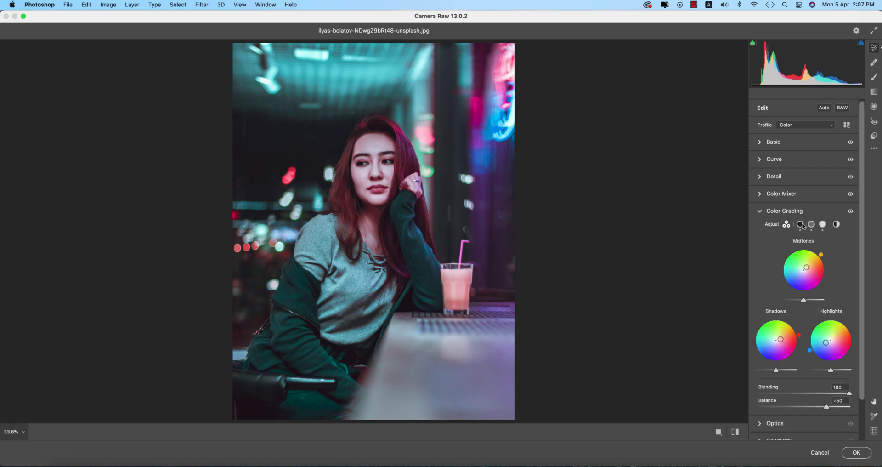
{"action": "left_click", "coordinate": [801, 225]}
{"action": "left_click", "coordinate": [830, 338]}
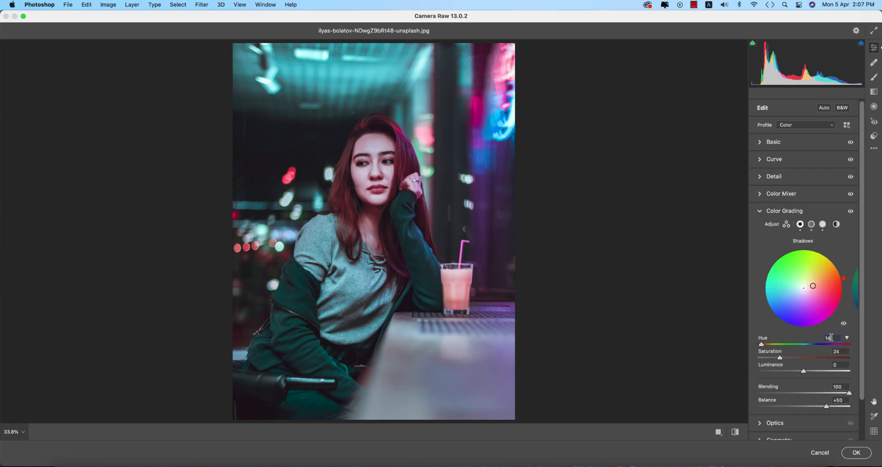
{"action": "left_click", "coordinate": [847, 339]}
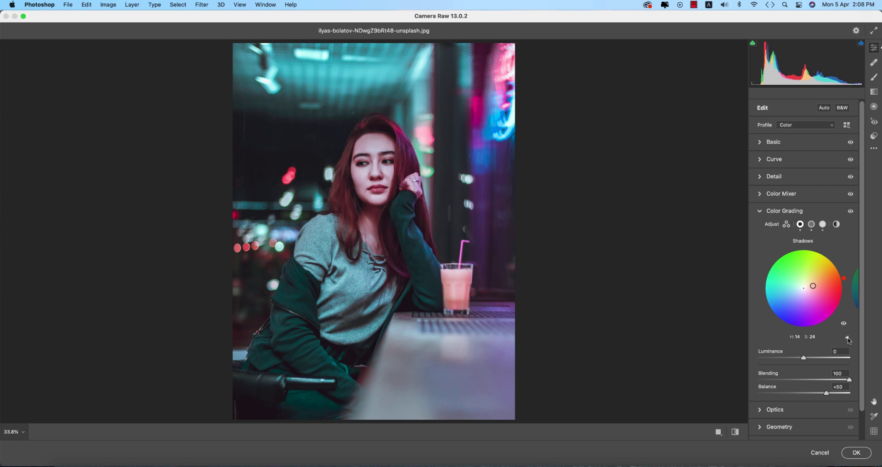
{"action": "left_click", "coordinate": [848, 338]}
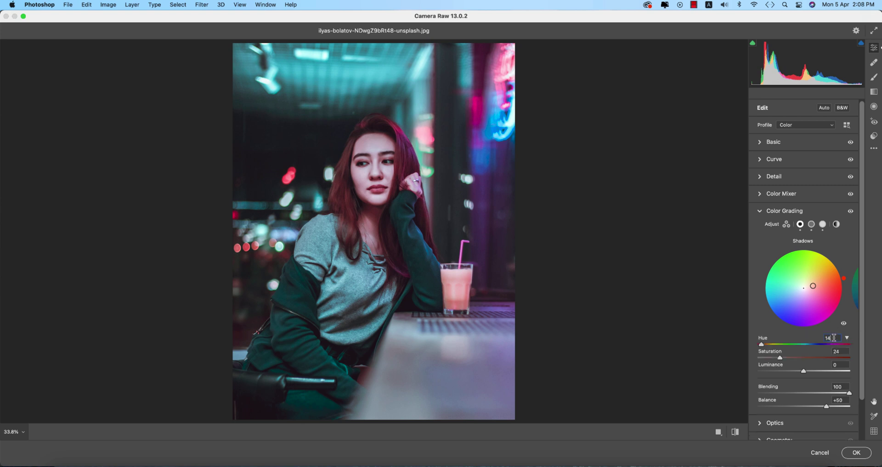
{"action": "left_click", "coordinate": [834, 337]}
{"action": "left_click", "coordinate": [843, 352]}
Review midtones hue 42 and highlights hue 205, then collapse Color Grading.
{"action": "left_click", "coordinate": [811, 224]}
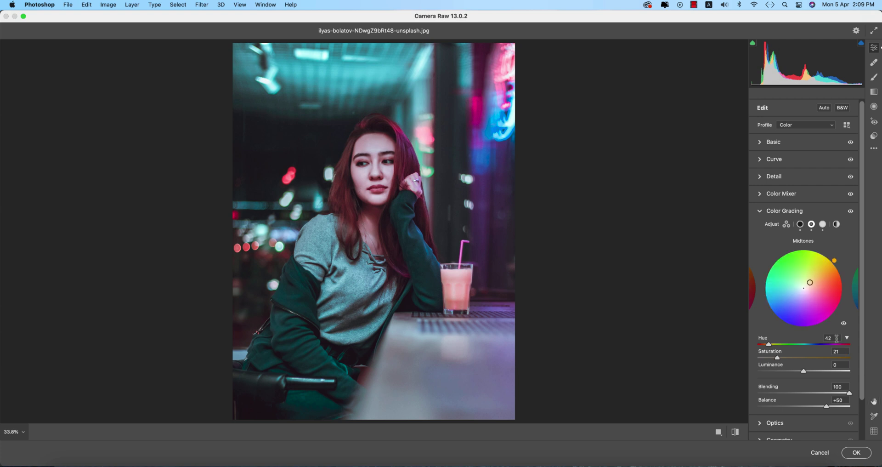
{"action": "left_click", "coordinate": [825, 340]}
{"action": "left_click", "coordinate": [822, 224]}
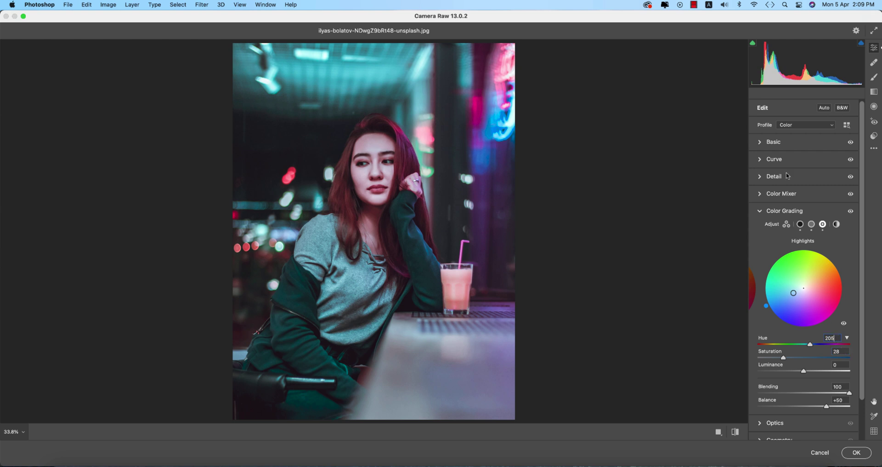
{"action": "left_click", "coordinate": [769, 213]}
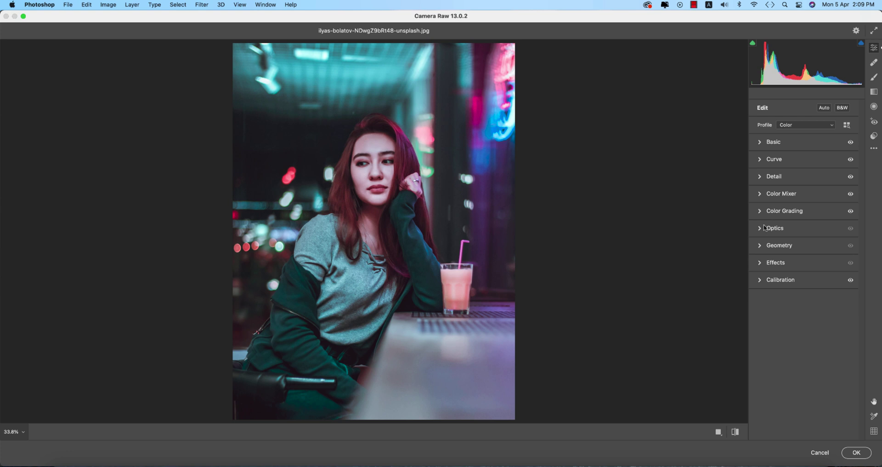
Check calibration primaries (Red -25, Green +65) and apply the Camera Raw grade with OK.
{"action": "left_click", "coordinate": [760, 263]}
{"action": "left_click", "coordinate": [767, 266]}
{"action": "left_click", "coordinate": [765, 280]}
{"action": "left_click", "coordinate": [848, 331]}
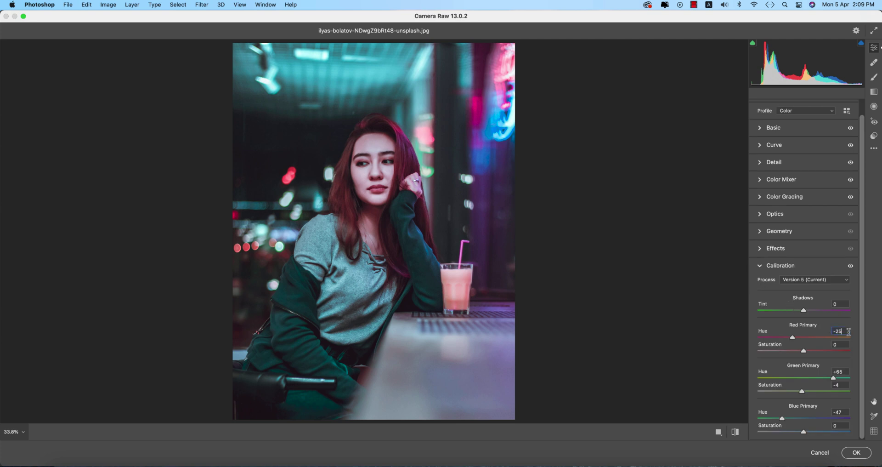
{"action": "left_click", "coordinate": [849, 372]}
{"action": "left_click", "coordinate": [763, 266]}
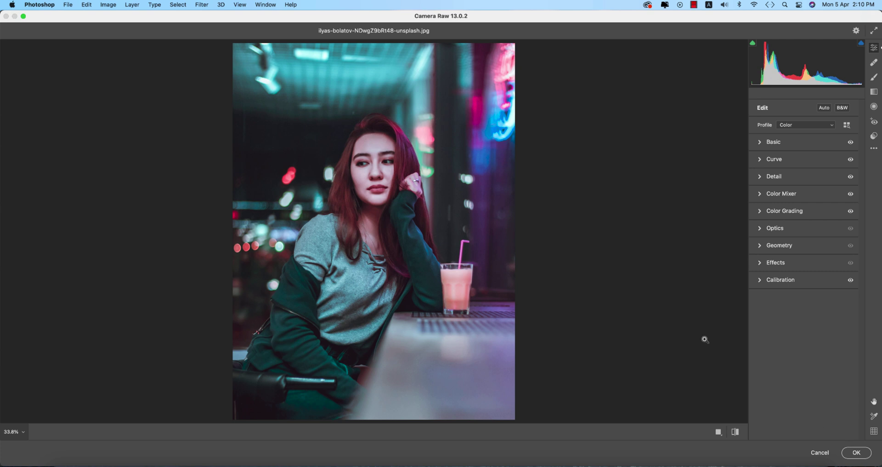
{"action": "left_click", "coordinate": [851, 452]}
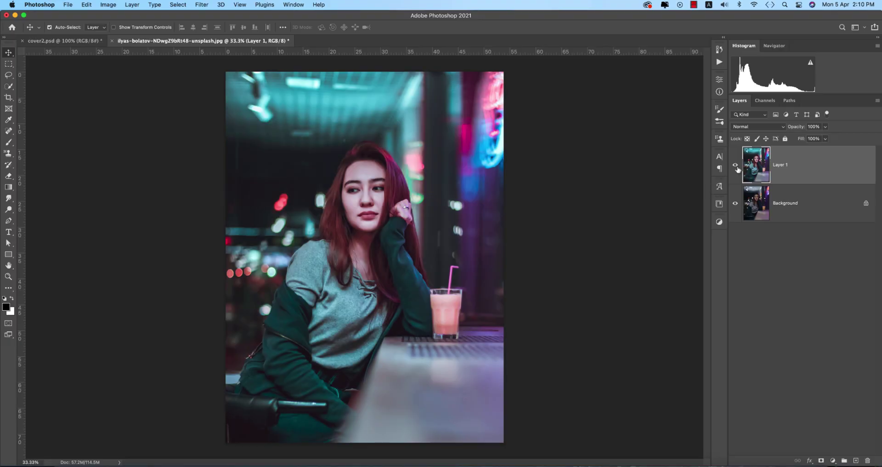
{"action": "left_click", "coordinate": [736, 166]}
{"action": "left_click", "coordinate": [736, 167]}
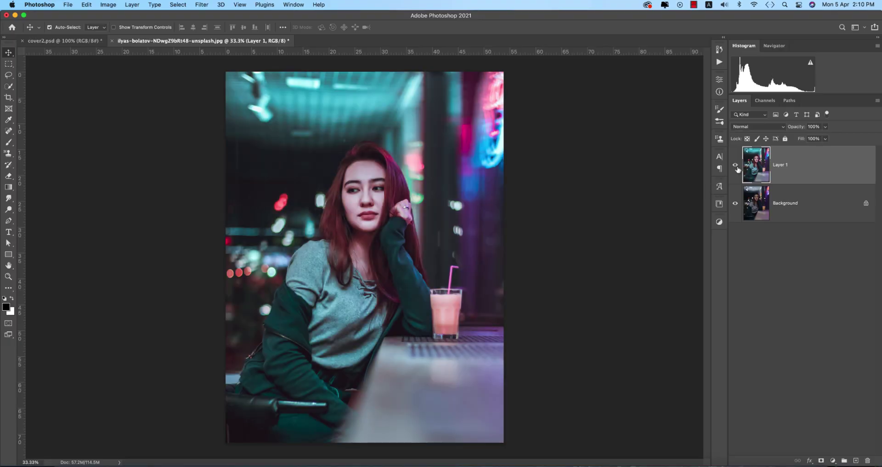